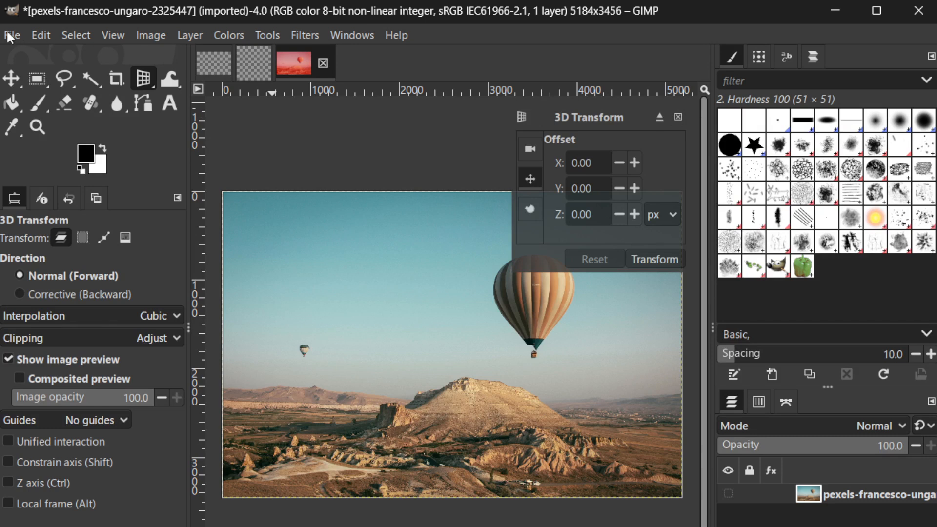
# - Create a new blank image 200 px wide and 200 px high
pyautogui.click(11, 37)
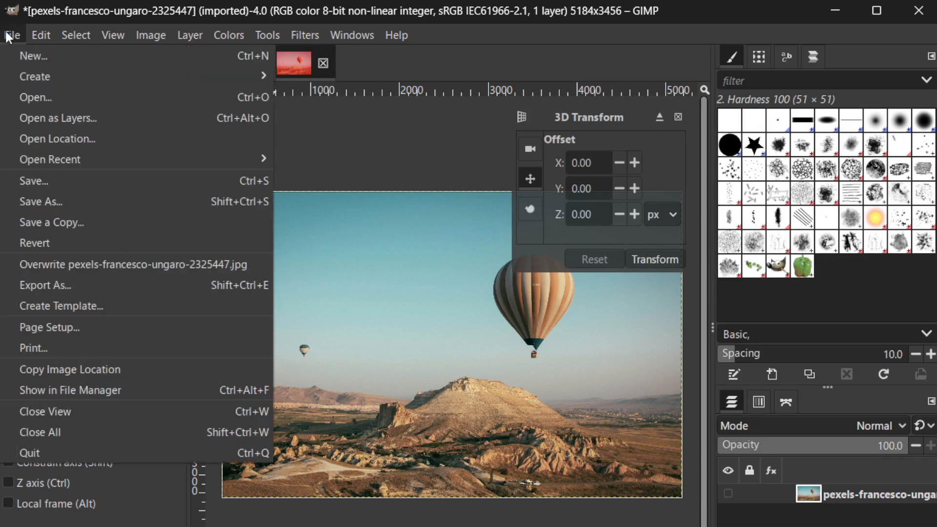
pyautogui.click(79, 57)
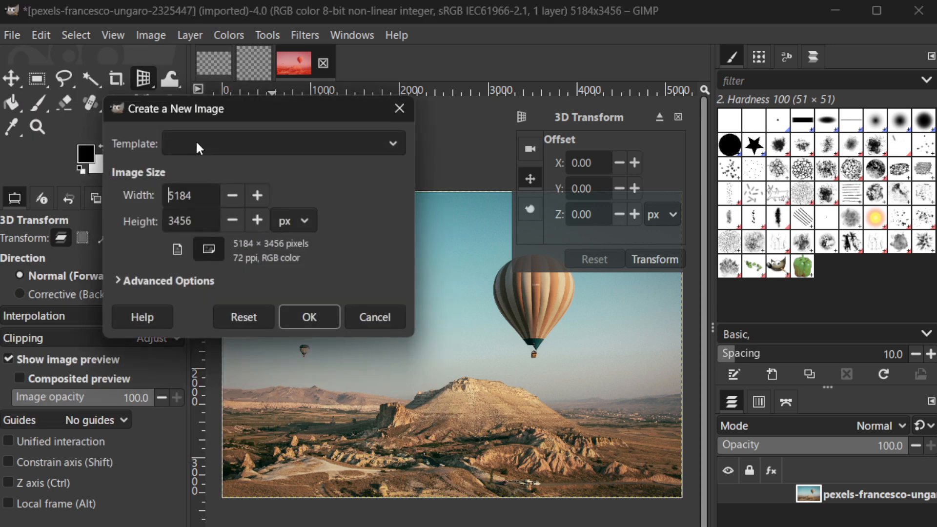
pyautogui.moveTo(199, 197); pyautogui.dragTo(156, 192)
pyautogui.press('BackSpace')
pyautogui.write('200')
pyautogui.moveTo(205, 220); pyautogui.dragTo(141, 210)
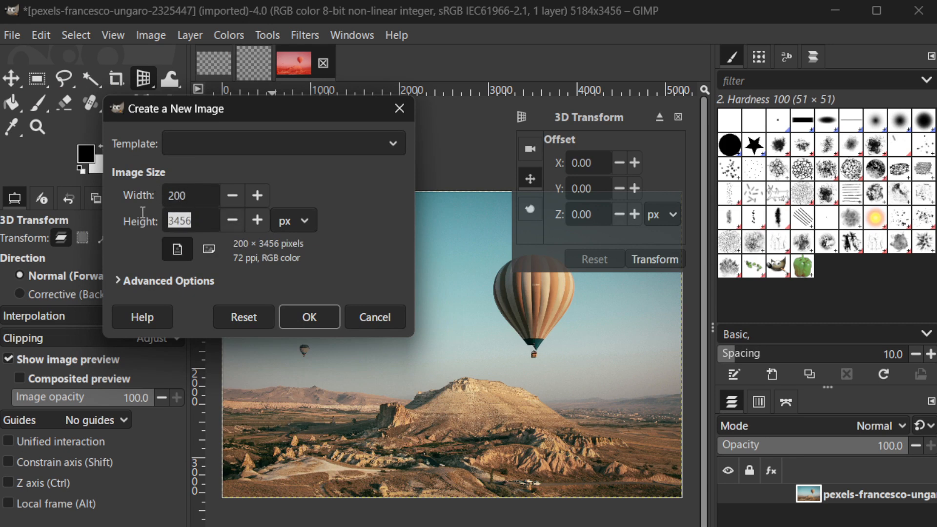
pyautogui.write('200')
pyautogui.click(316, 313)
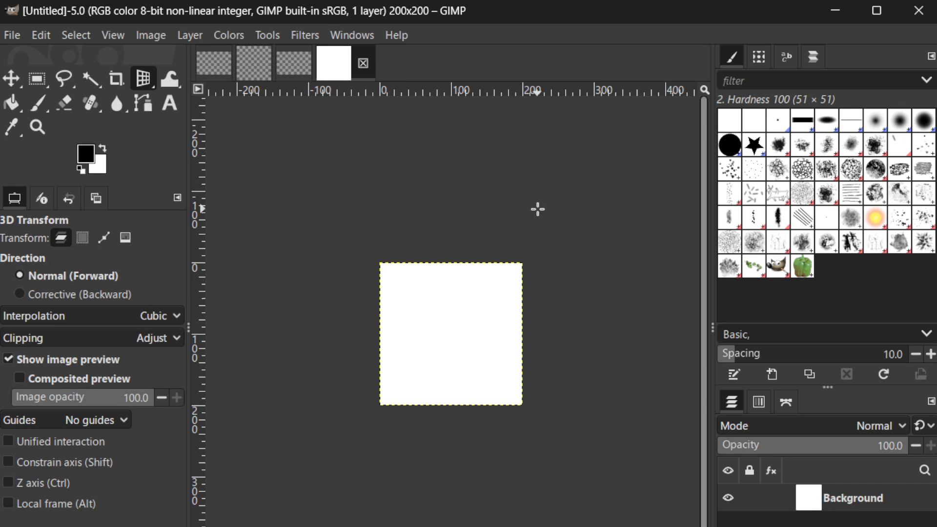
# - Choose the Paintbrush with the 2. Hardness 100 brush and set its size to 9
pyautogui.scroll(3, 538, 209)
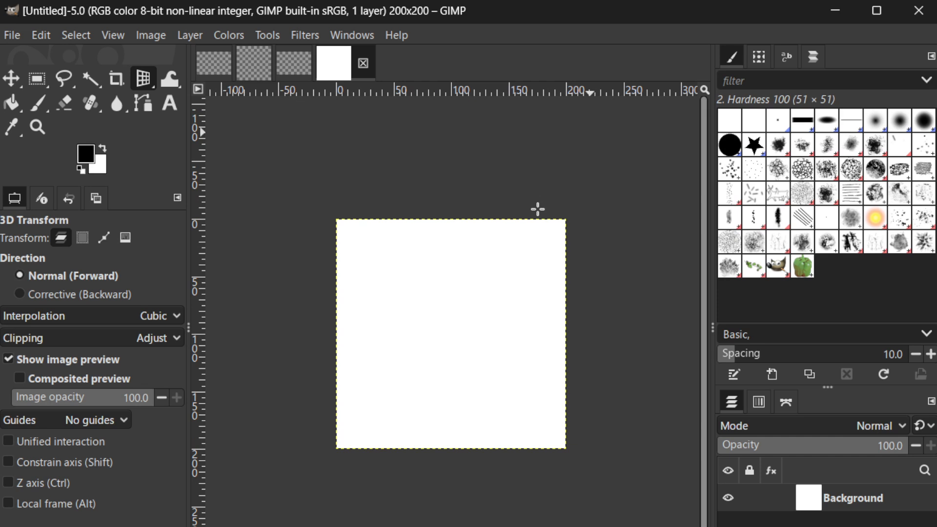
pyautogui.scroll(3, 538, 209)
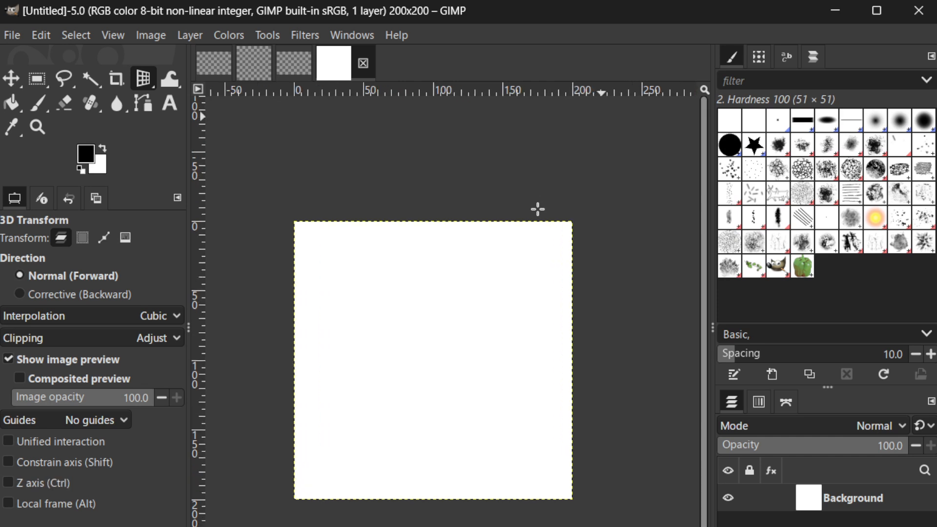
pyautogui.click(30, 106)
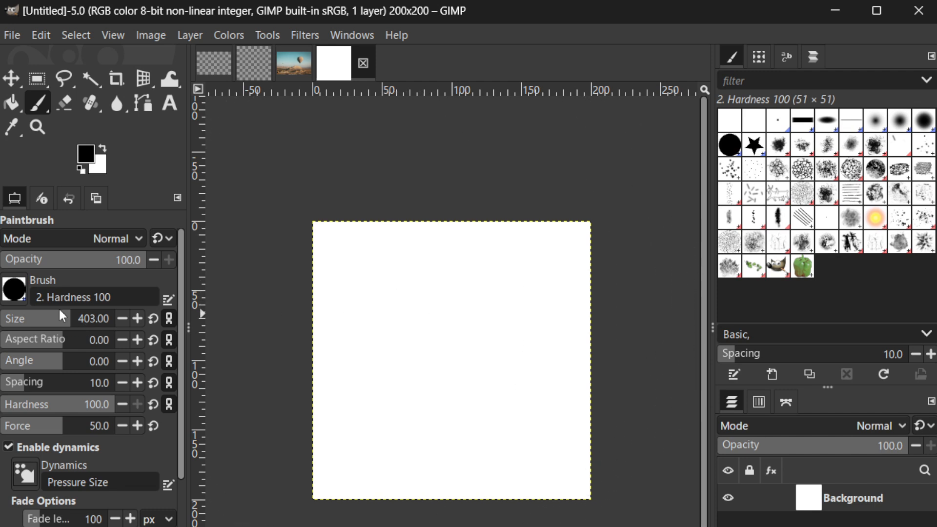
pyautogui.moveTo(30, 314); pyautogui.dragTo(4, 319)
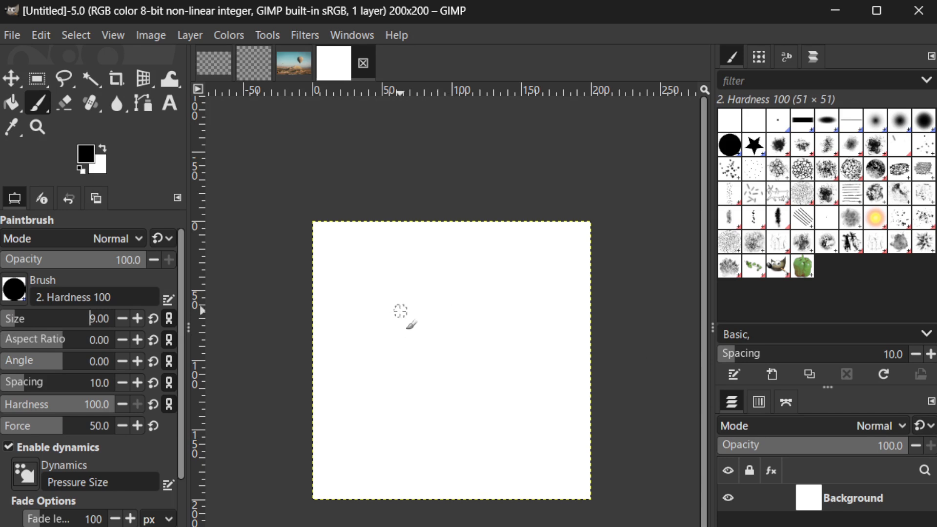
# - Paint separate black dots scattered irregularly across the white canvas, leaving a blank margin around the edges
pyautogui.click(350, 277)
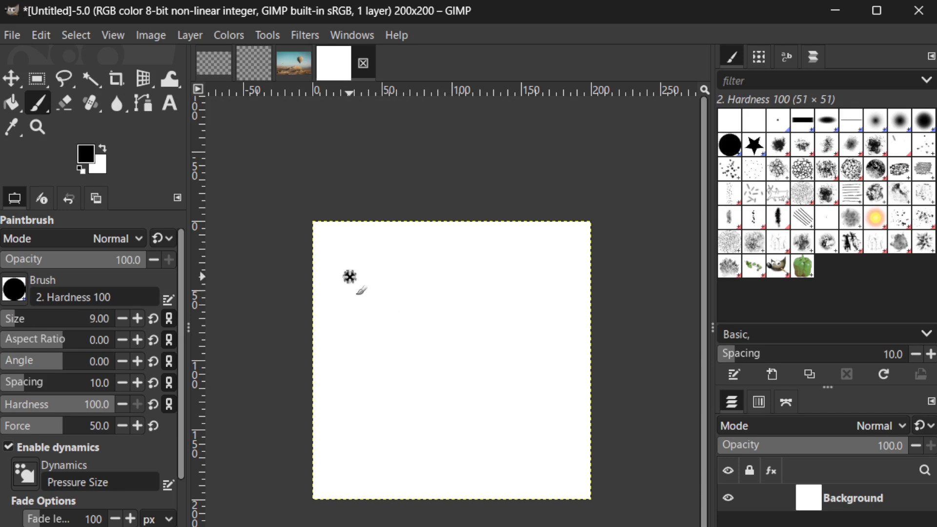
pyautogui.click(378, 297)
pyautogui.click(350, 310)
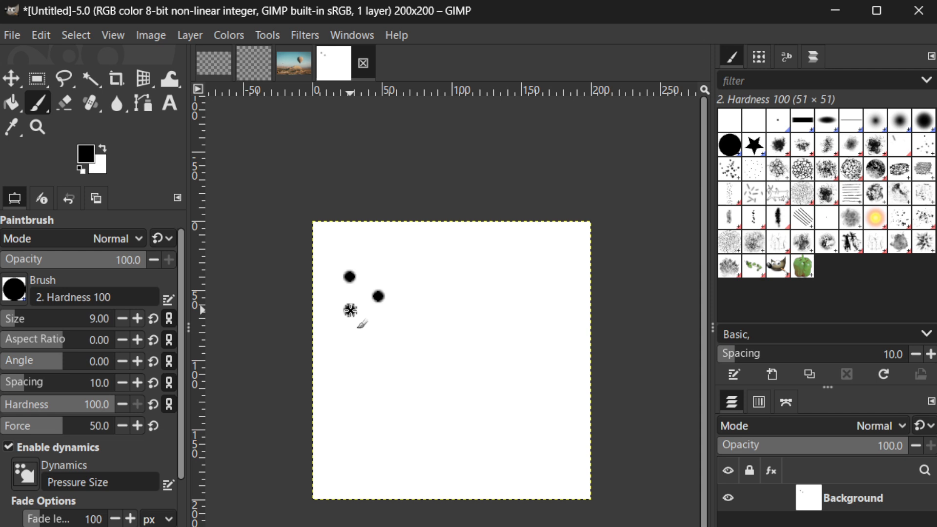
pyautogui.click(387, 333)
pyautogui.click(357, 359)
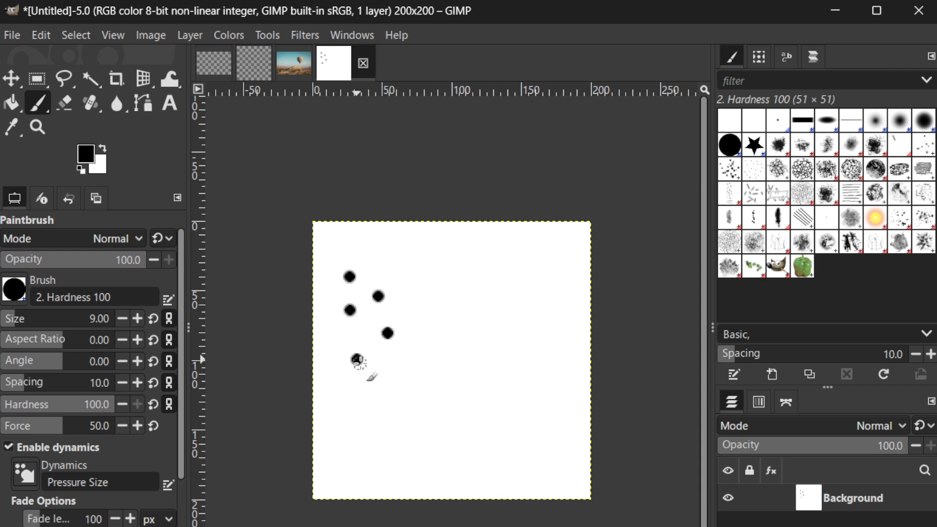
pyautogui.click(382, 379)
pyautogui.click(401, 363)
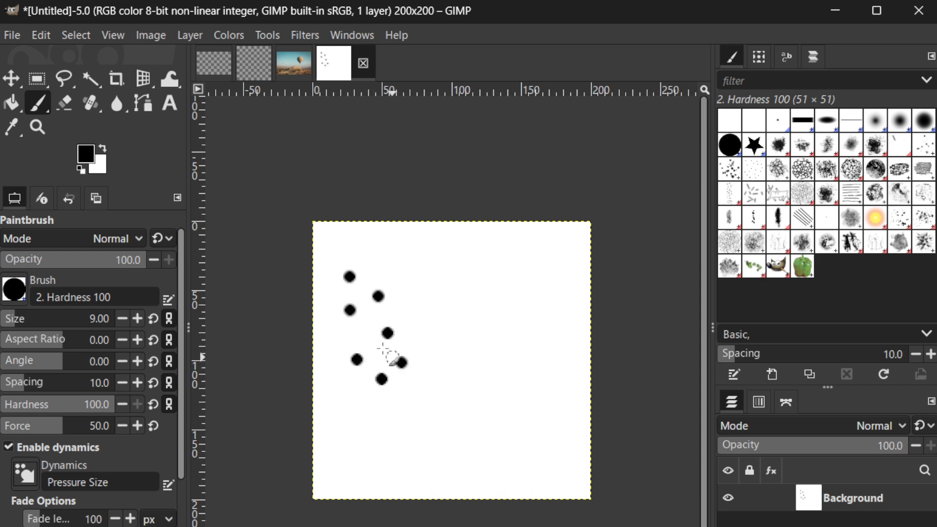
pyautogui.click(366, 333)
pyautogui.click(410, 305)
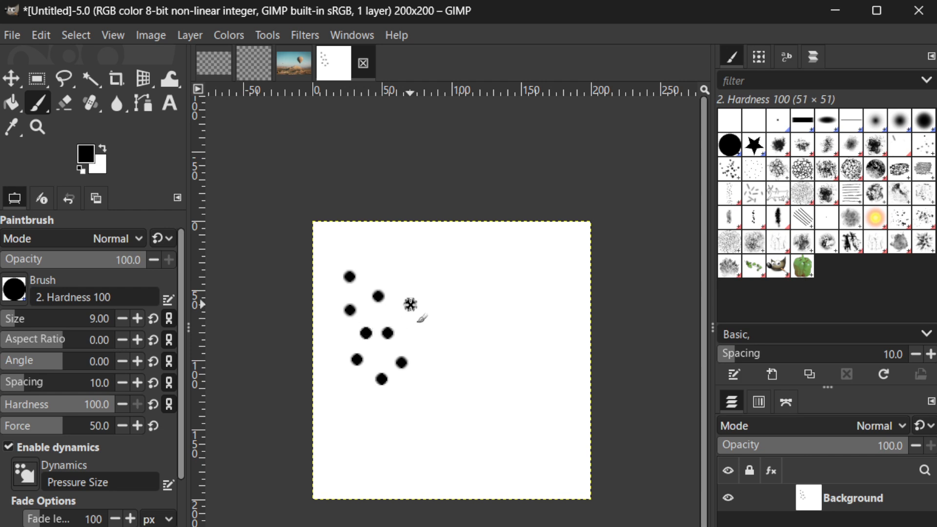
pyautogui.click(375, 278)
pyautogui.click(414, 341)
pyautogui.click(421, 279)
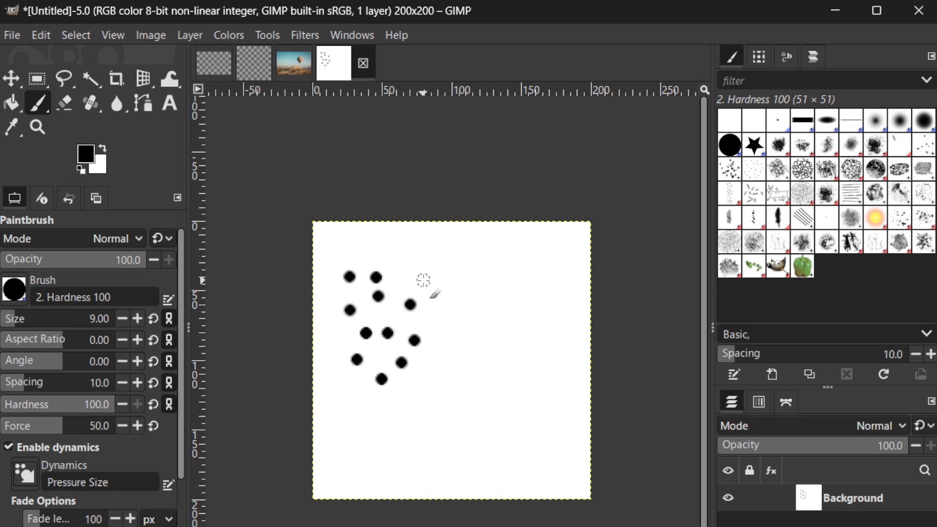
pyautogui.click(445, 297)
pyautogui.click(437, 324)
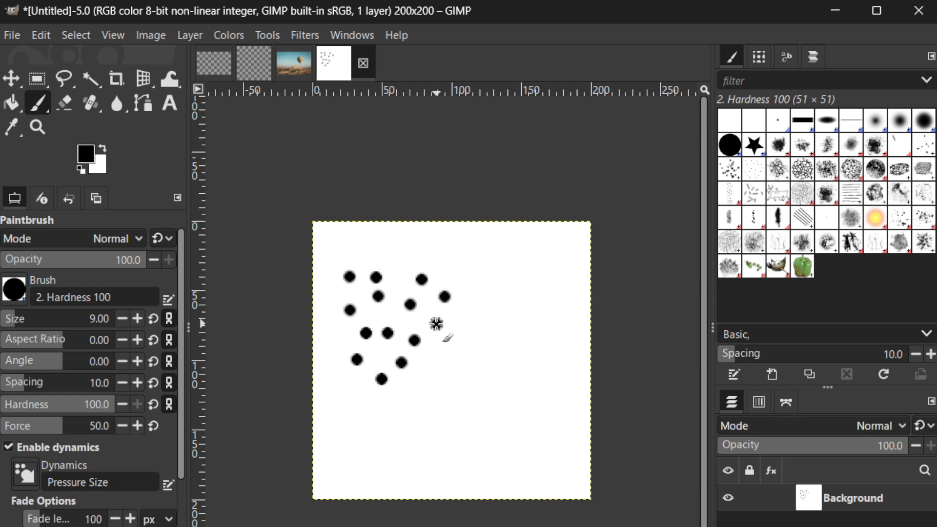
pyautogui.click(467, 349)
pyautogui.click(460, 378)
pyautogui.click(441, 352)
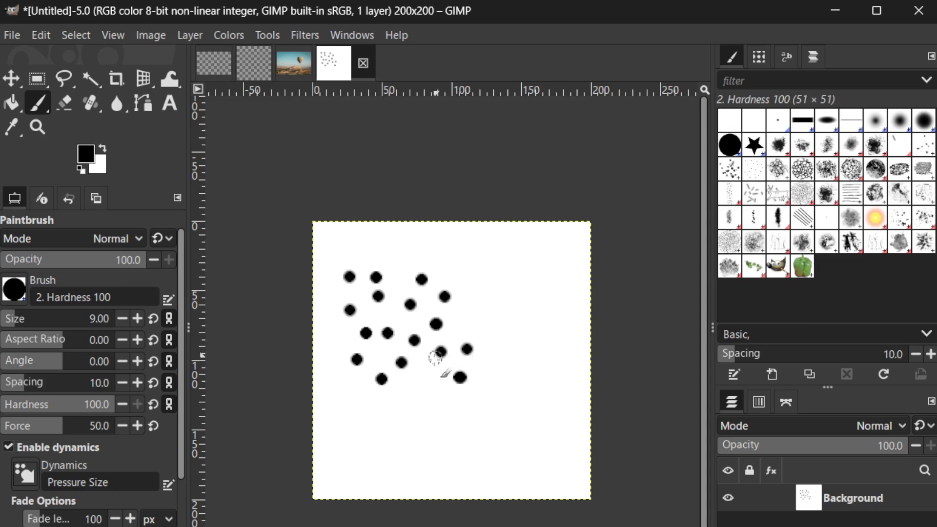
pyautogui.click(419, 380)
pyautogui.click(424, 410)
pyautogui.click(374, 400)
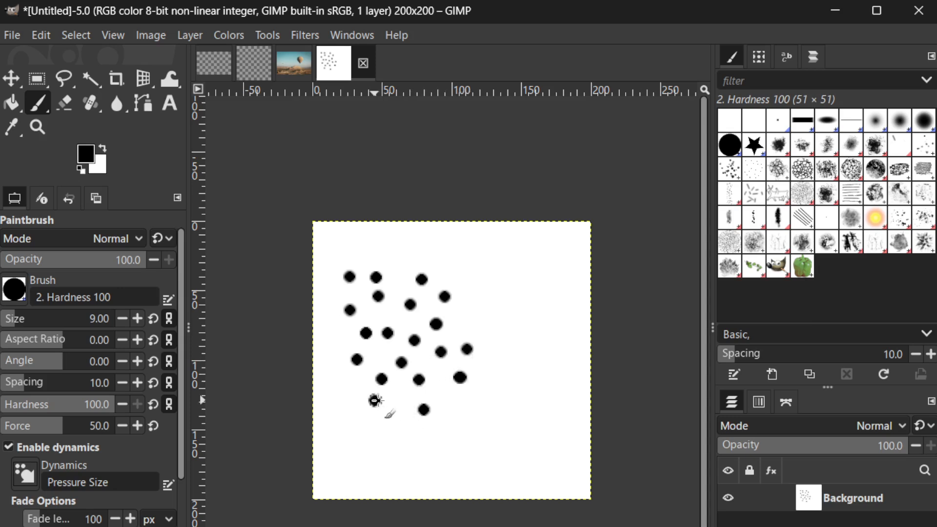
pyautogui.click(406, 395)
pyautogui.click(382, 355)
pyautogui.click(364, 391)
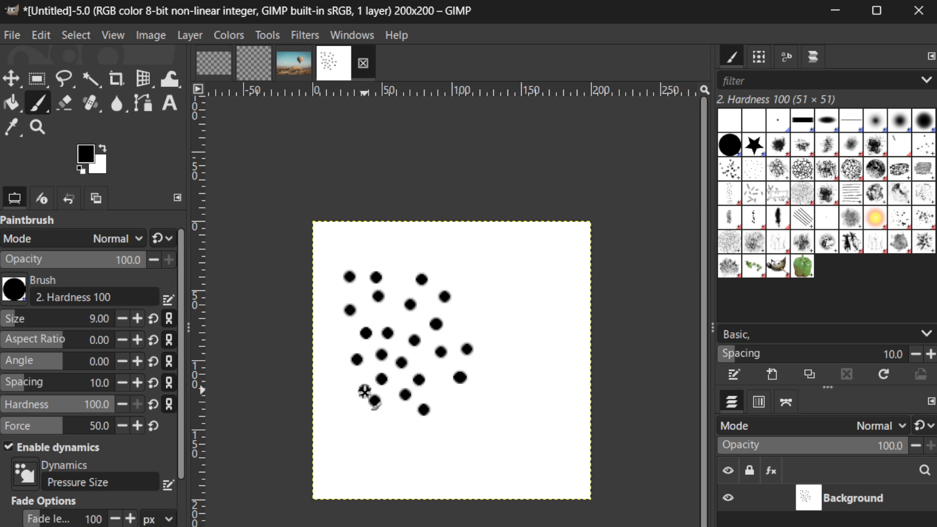
pyautogui.click(397, 420)
pyautogui.click(416, 467)
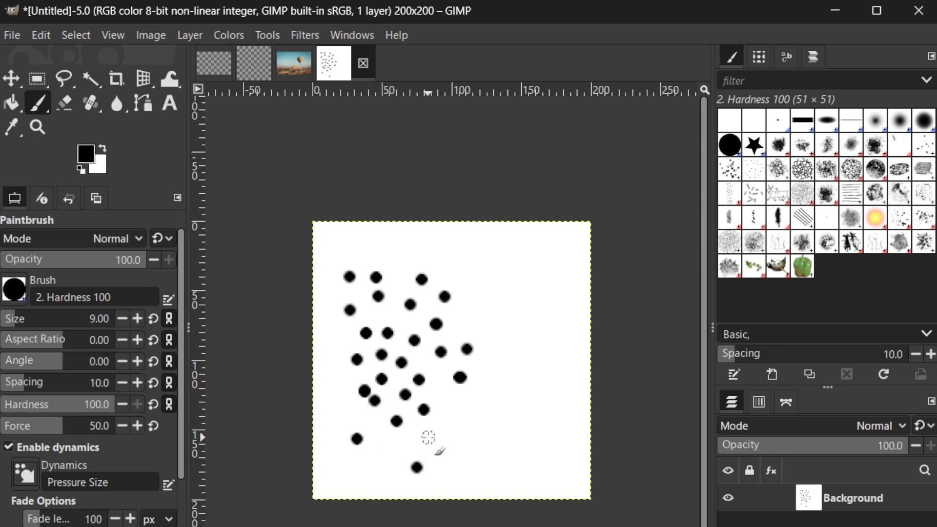
pyautogui.click(428, 438)
pyautogui.click(387, 442)
pyautogui.click(519, 448)
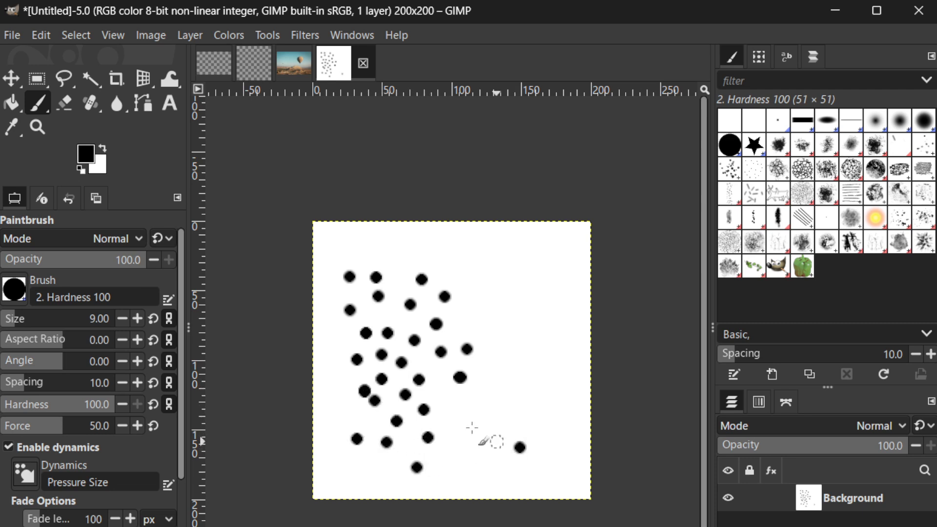
pyautogui.click(452, 413)
pyautogui.click(450, 456)
pyautogui.click(486, 444)
pyautogui.click(473, 422)
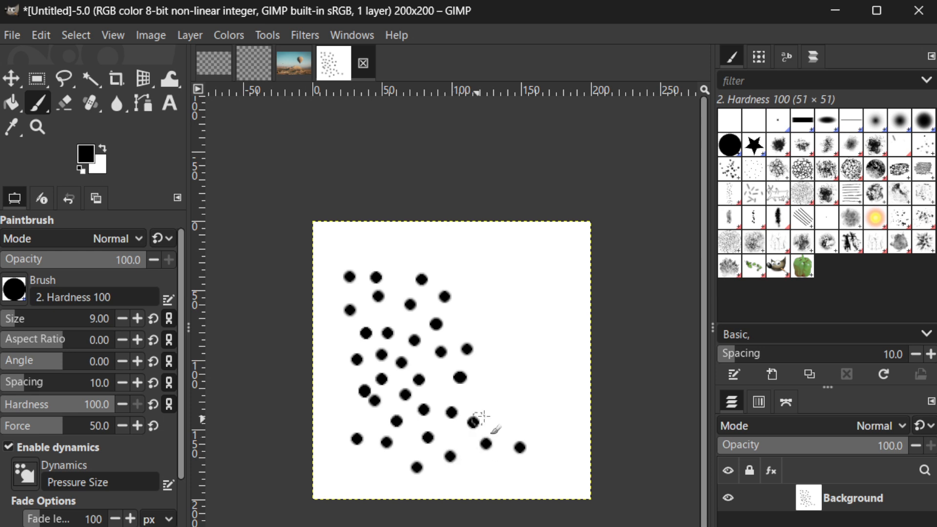
pyautogui.click(498, 417)
pyautogui.click(508, 468)
pyautogui.click(559, 466)
pyautogui.click(543, 425)
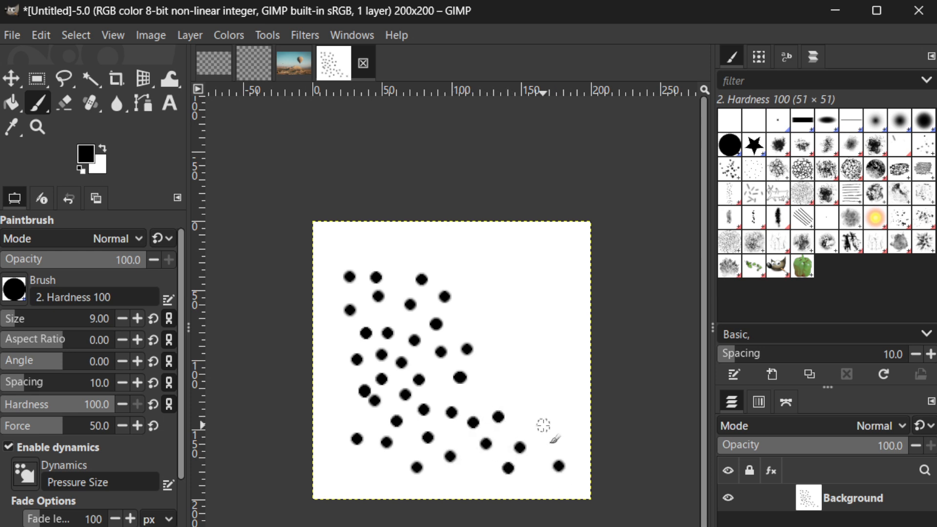
pyautogui.click(507, 426)
pyautogui.click(553, 414)
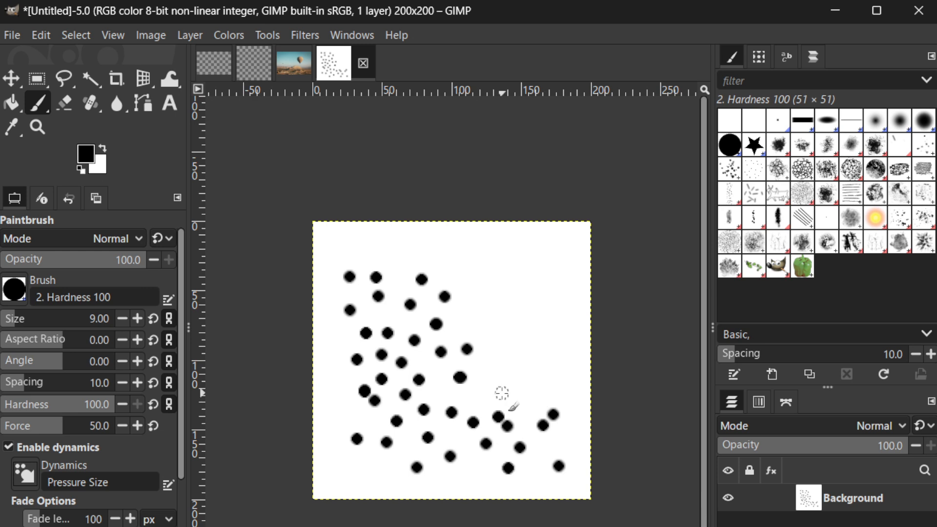
pyautogui.click(502, 393)
pyautogui.click(498, 370)
pyautogui.click(525, 372)
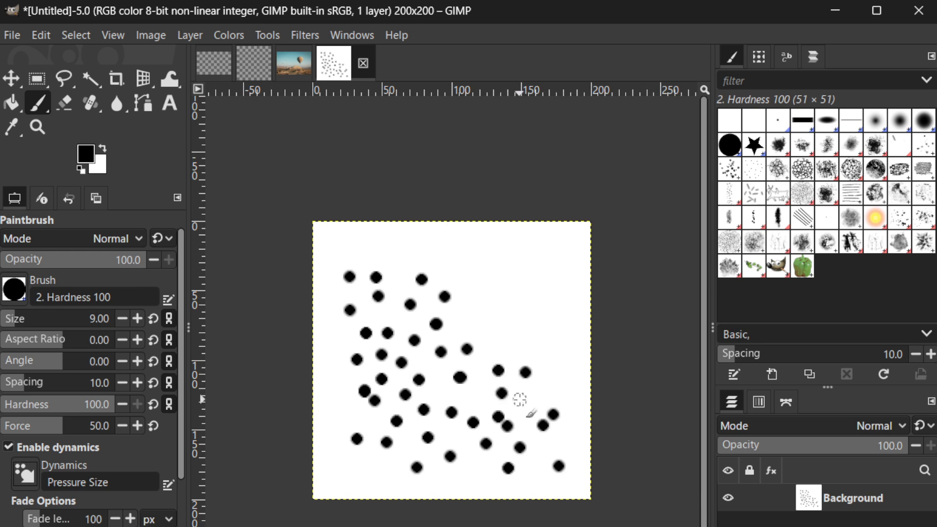
pyautogui.click(520, 400)
pyautogui.click(555, 367)
pyautogui.click(539, 326)
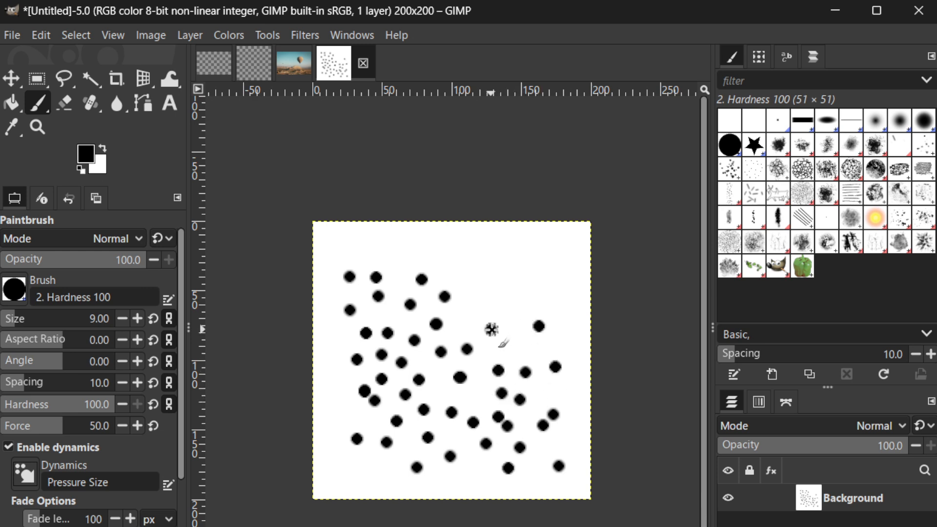
pyautogui.click(492, 331)
pyautogui.click(526, 350)
pyautogui.click(466, 312)
pyautogui.click(485, 301)
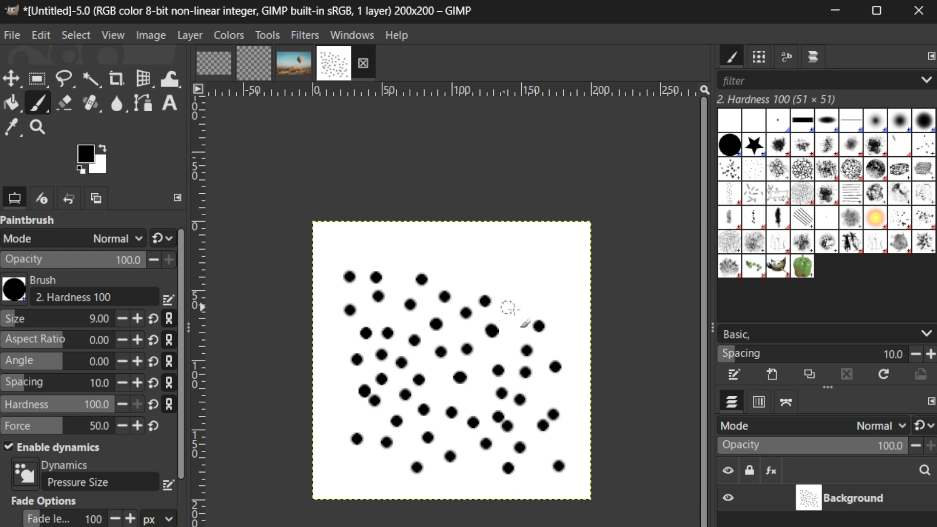
pyautogui.click(517, 310)
pyautogui.click(556, 292)
pyautogui.click(510, 276)
pyautogui.click(485, 287)
pyautogui.click(456, 284)
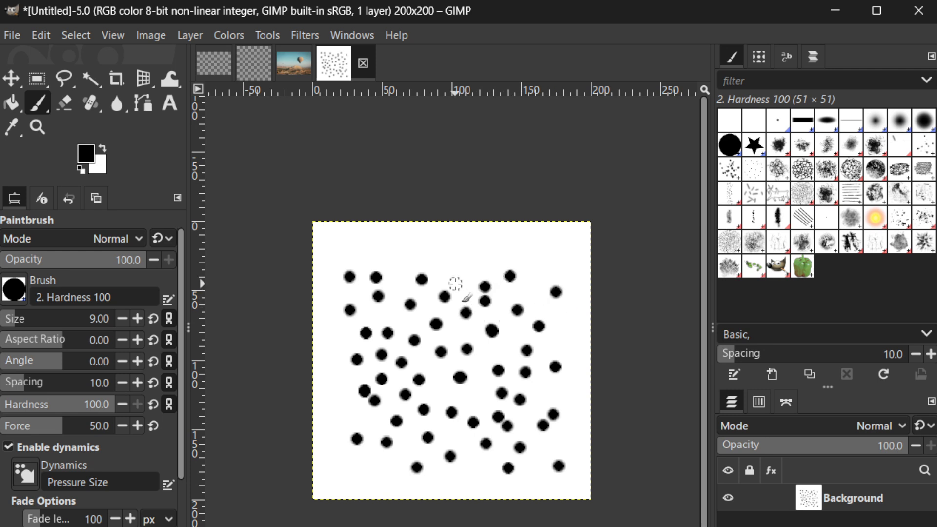
pyautogui.click(17, 34)
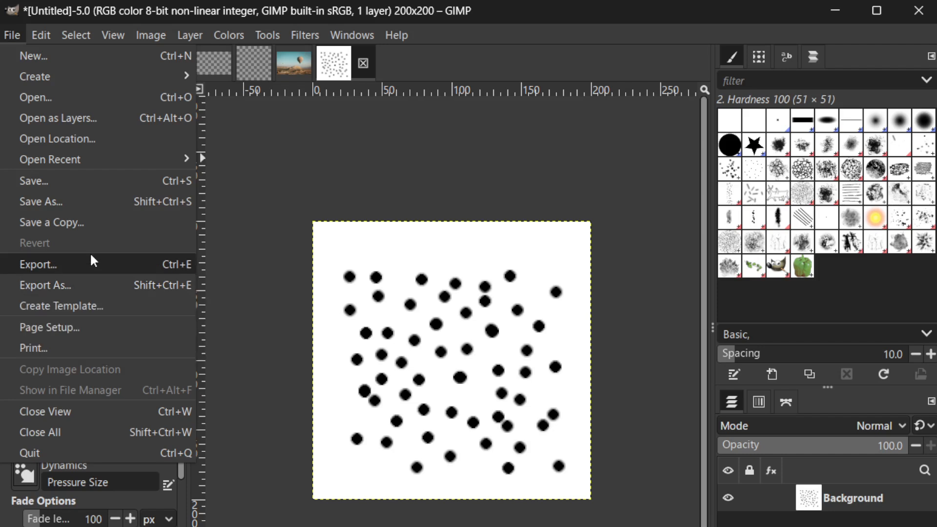
pyautogui.click(7, 38)
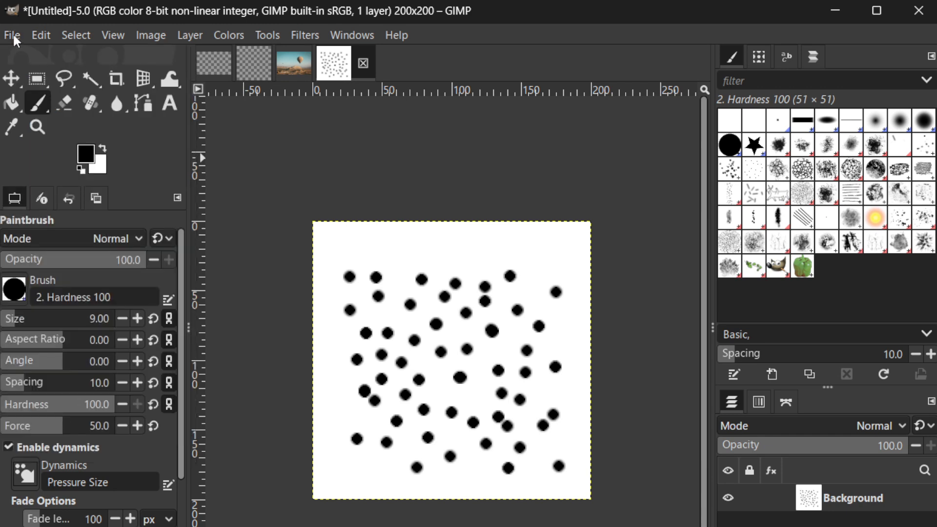